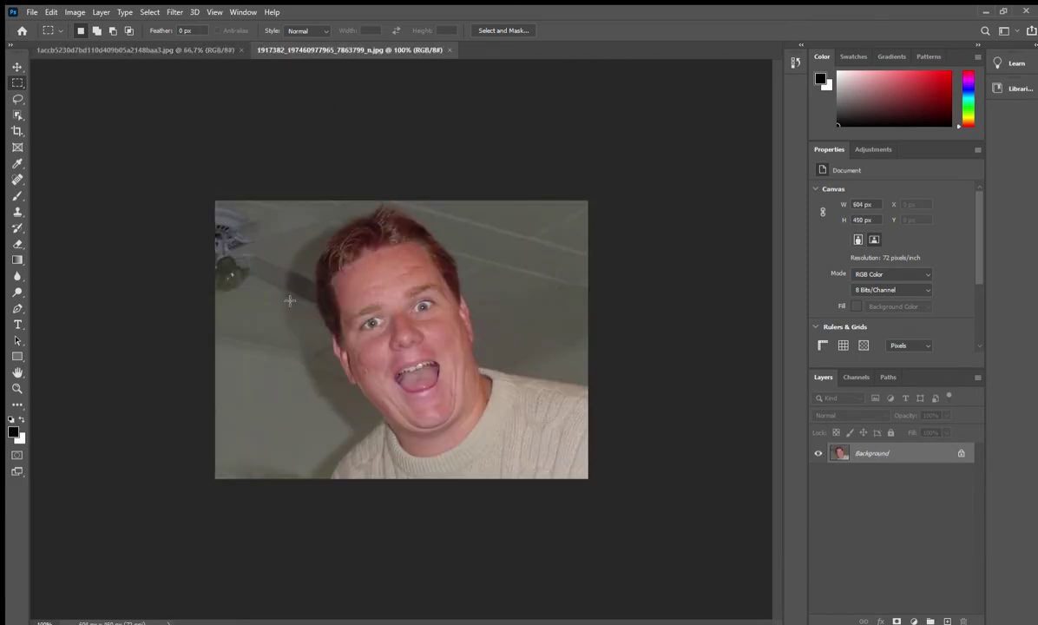
Select the man's head in the portrait photo with the Object Selection tool, after checking the Ralph poster
click(217, 50)
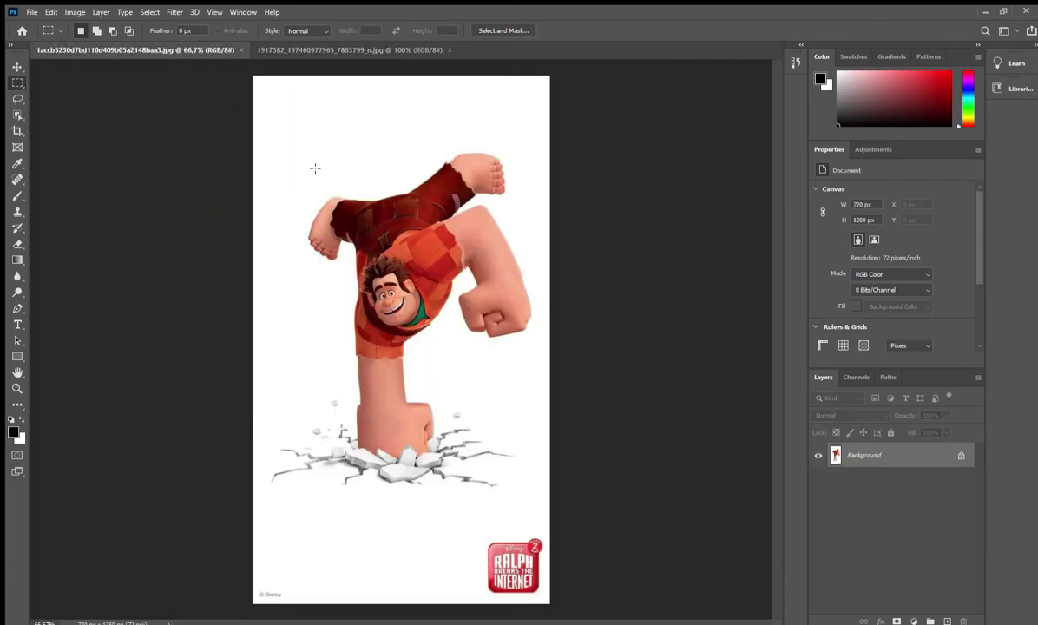
scroll(361, 251, up, 3)
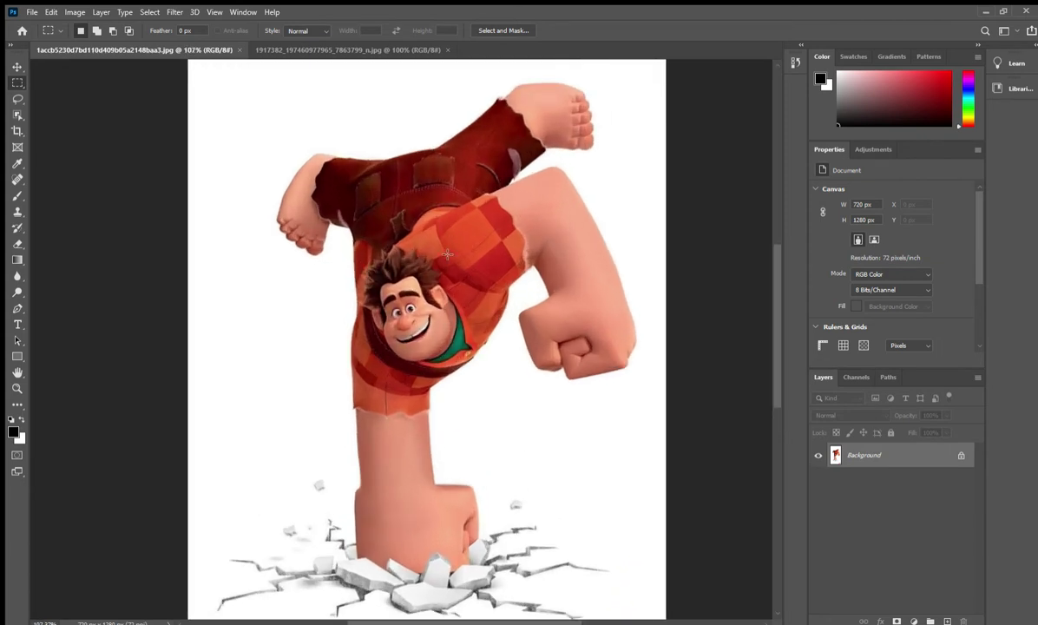
scroll(465, 405, down, 2)
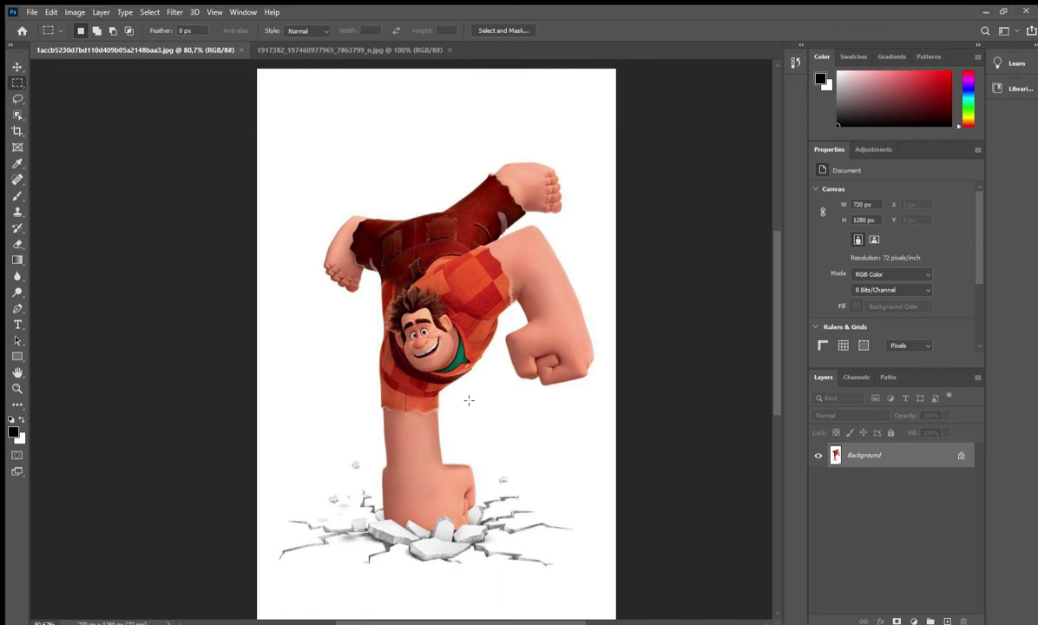
click(305, 50)
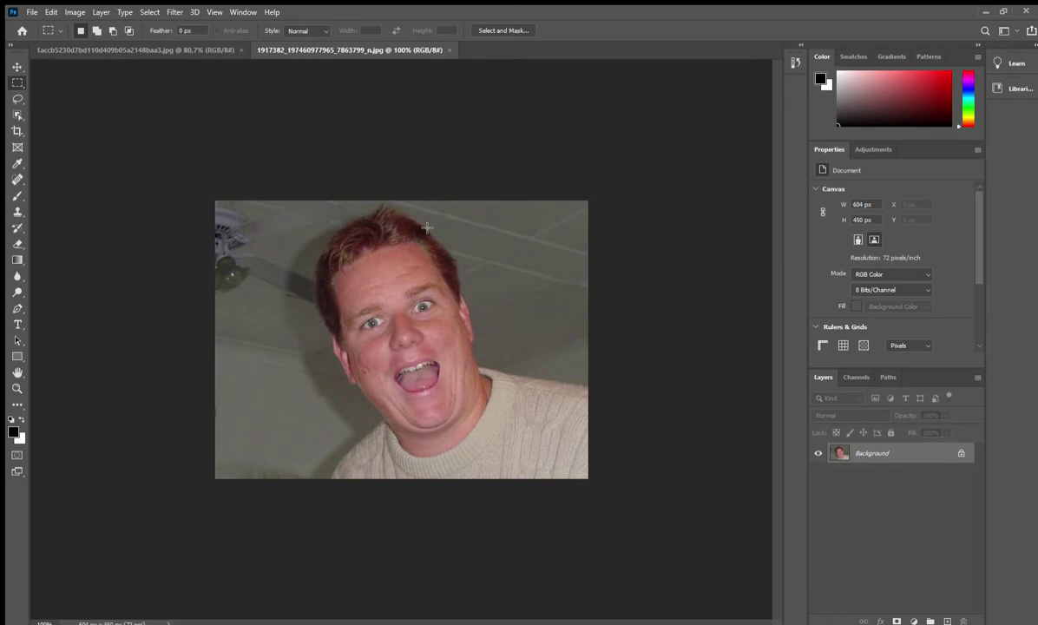
click(16, 98)
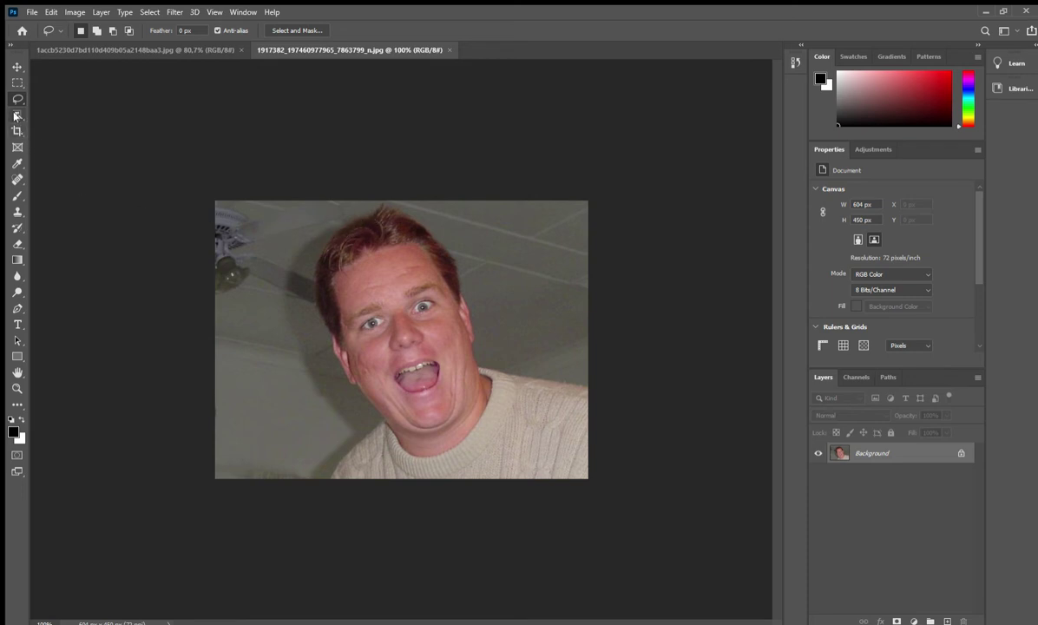
click(16, 114)
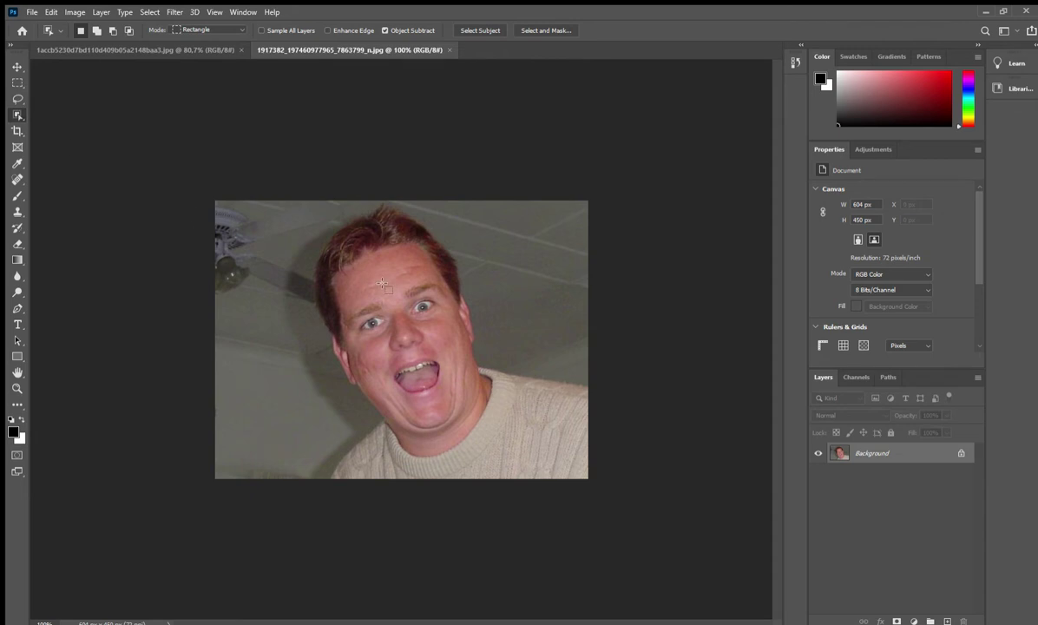
drag(299, 203, 523, 418)
Paste the selected head into the Ralph poster and scale it to about 55% over the character's face
click(105, 49)
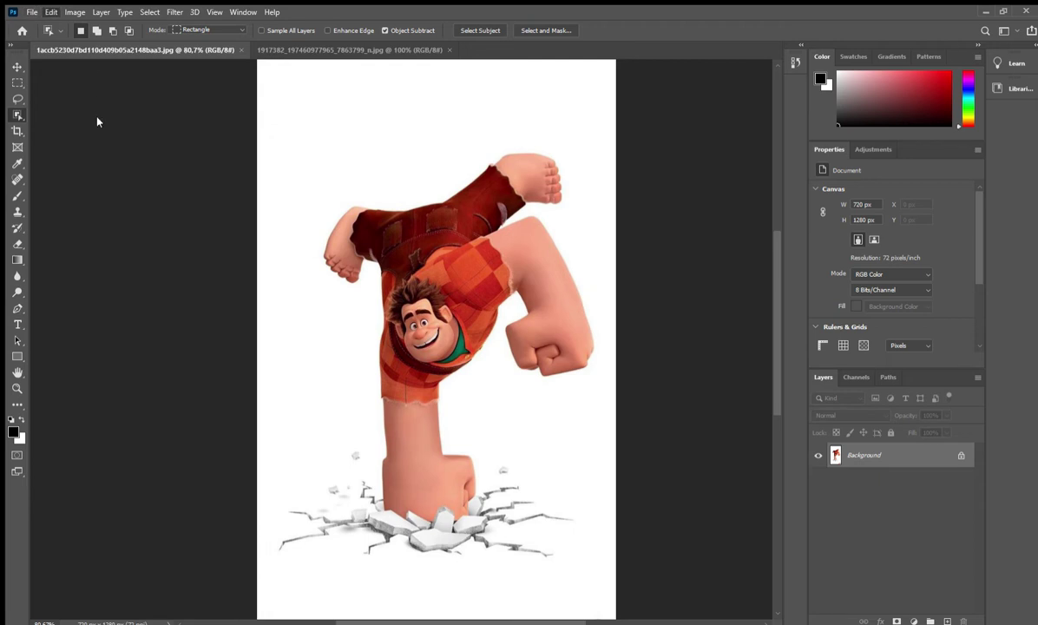
key(ctrl+v)
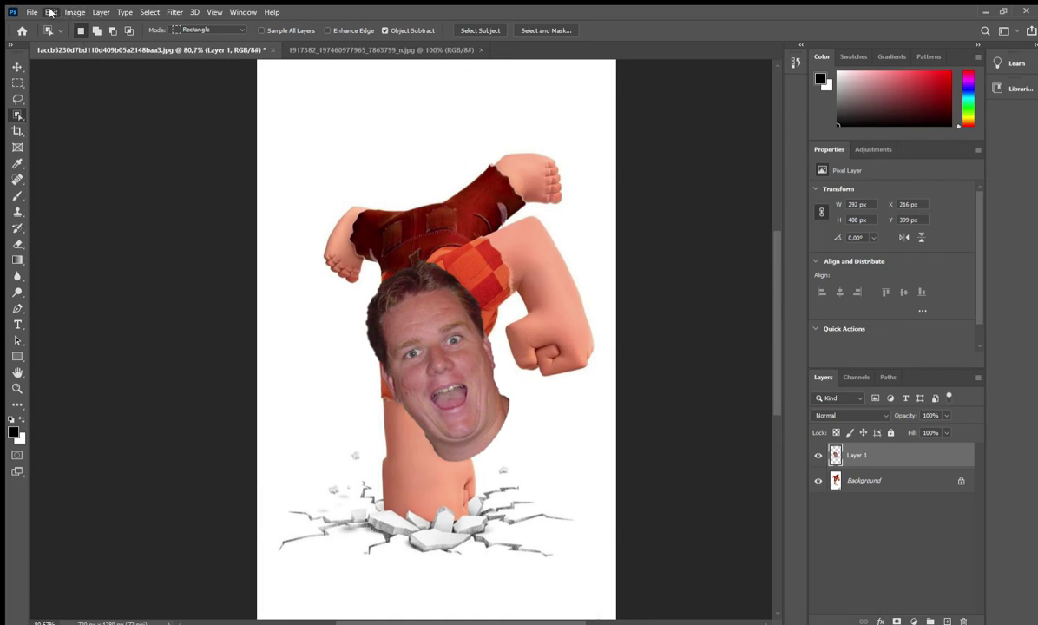
key(ctrl+t)
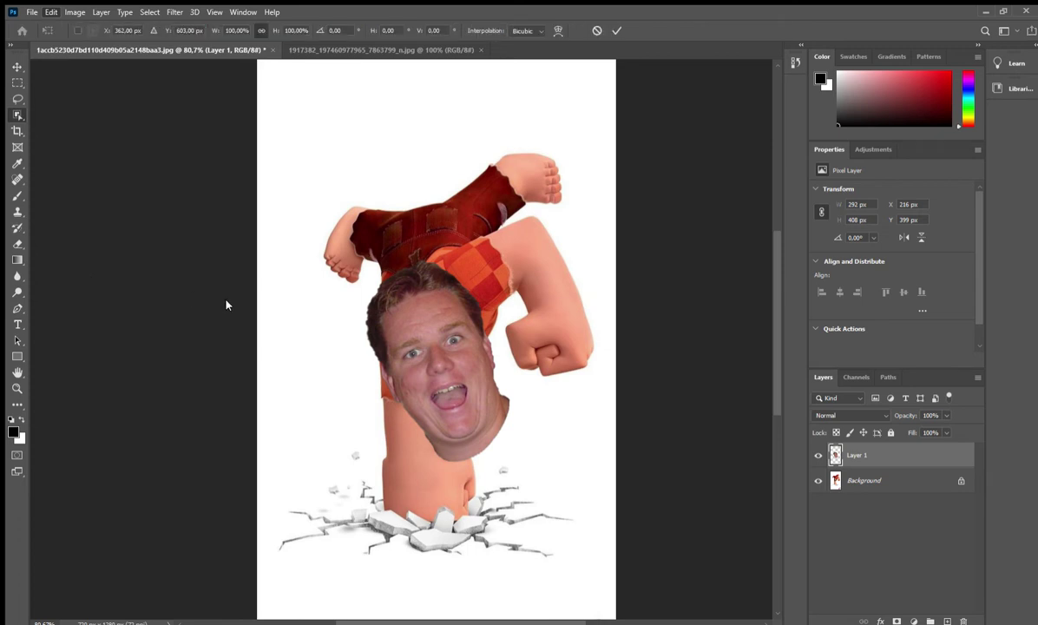
drag(441, 362, 471, 251)
drag(500, 190, 436, 281)
drag(390, 349, 418, 339)
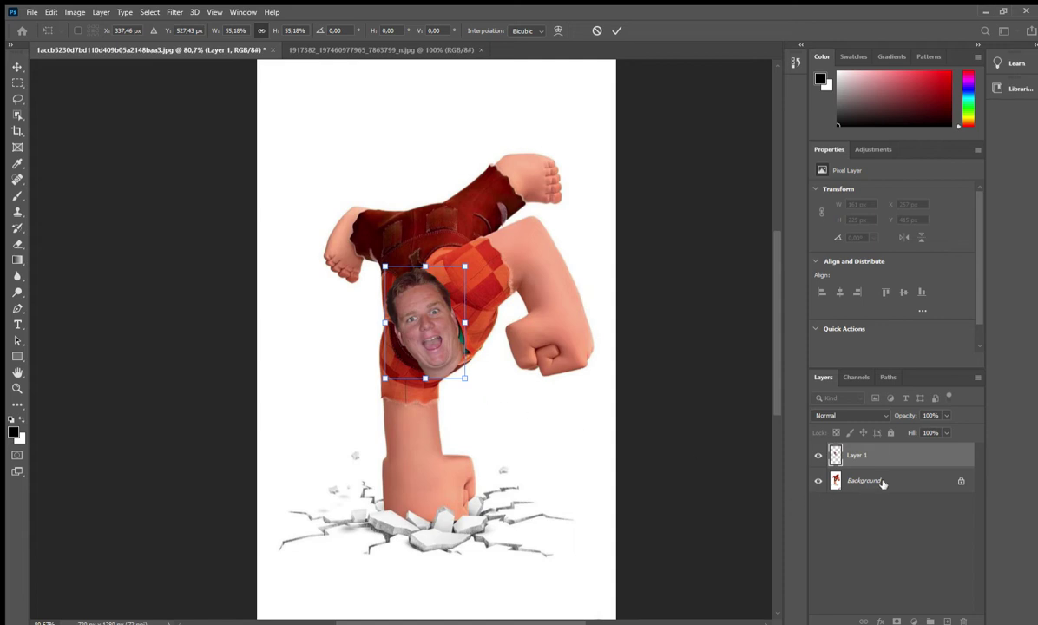
Rotate the pasted head about -5° and place it back over Ralph's face
drag(420, 326, 456, 333)
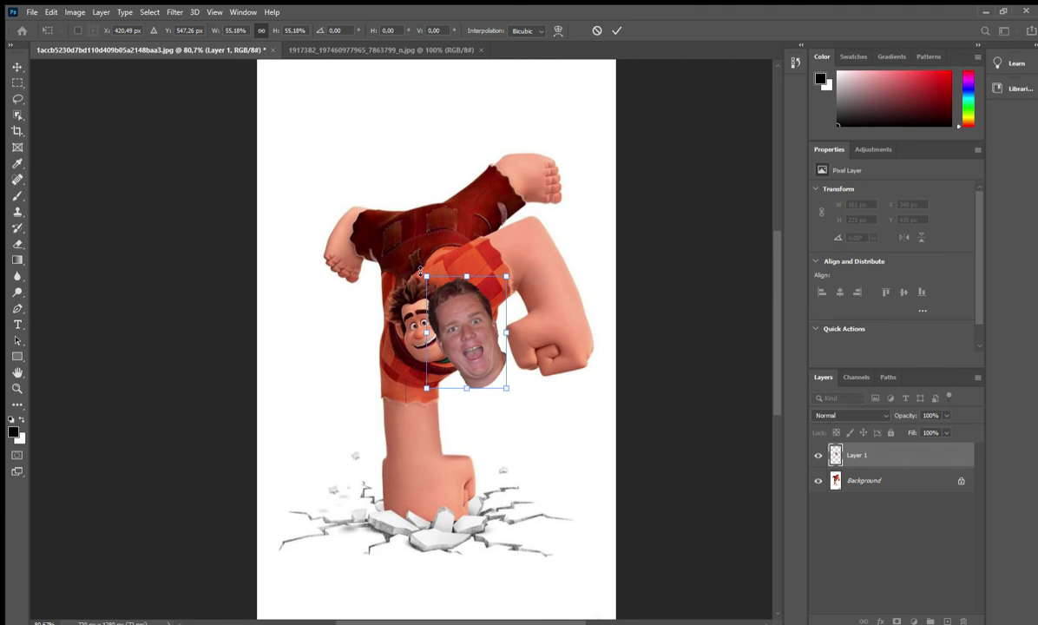
drag(421, 266, 413, 274)
drag(458, 321, 426, 336)
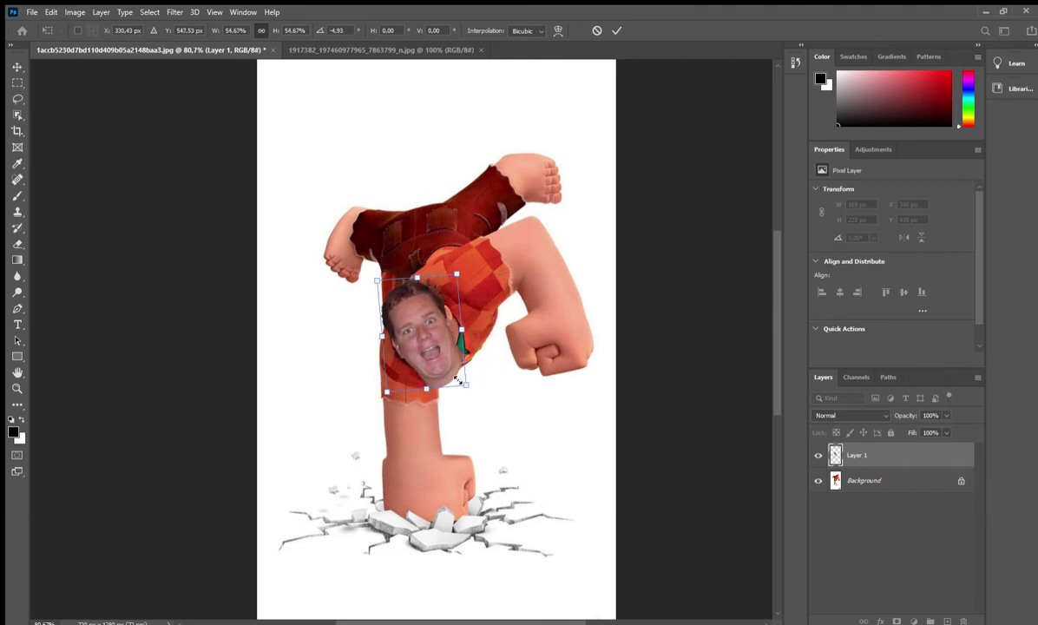
Shrink the pasted head to about 41%, rotate it to about 2° and align it with Ralph's face
drag(464, 382, 439, 364)
drag(417, 327, 446, 331)
drag(443, 293, 452, 295)
scroll(486, 314, up, 2)
scroll(486, 314, up, 3)
drag(373, 346, 362, 351)
drag(420, 240, 428, 254)
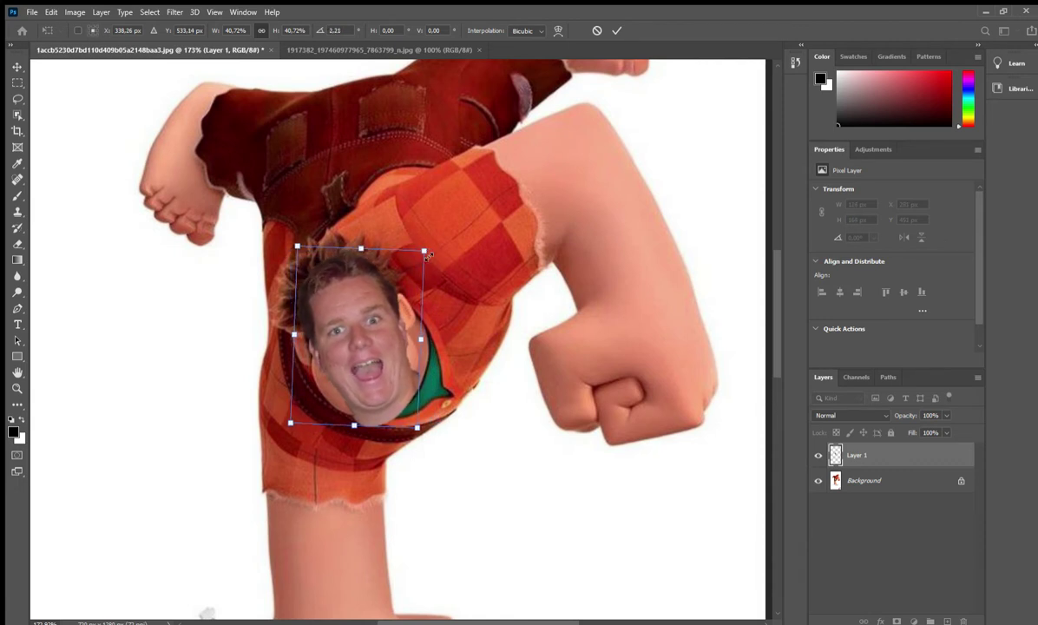
drag(358, 336, 348, 333)
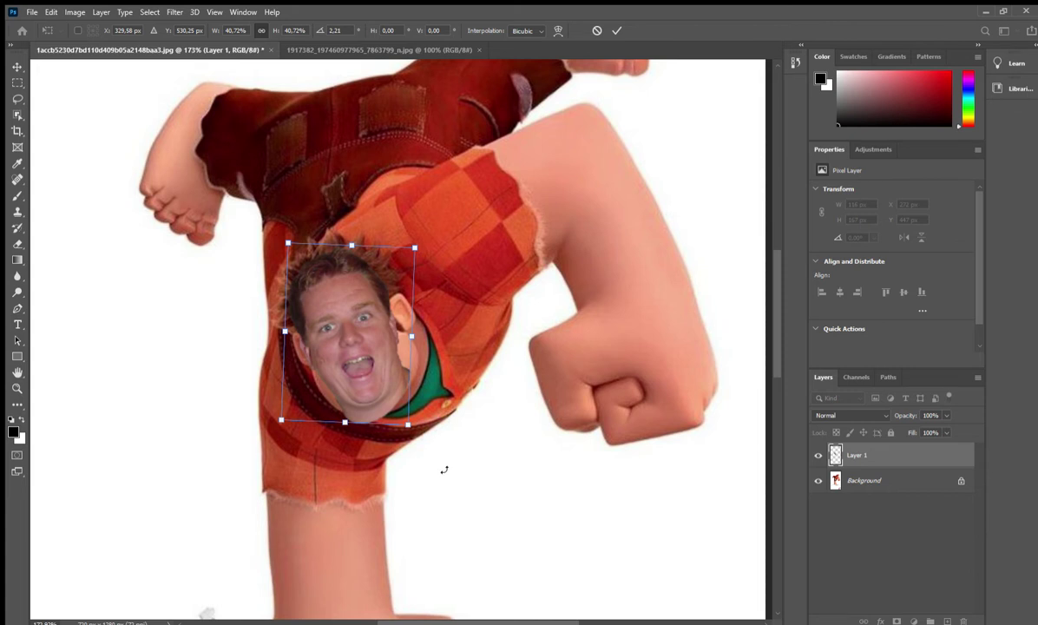
Enlarge the head to about 48%, rotate it to about -3.5° and move it up over Ralph's hair
drag(408, 426, 434, 453)
drag(375, 392, 370, 406)
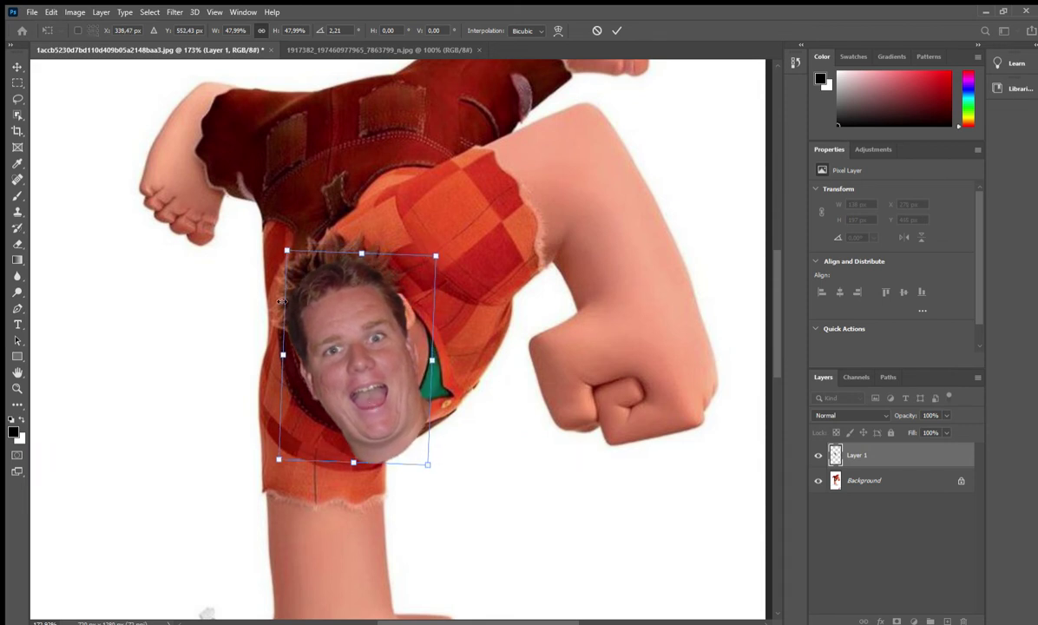
drag(348, 297, 357, 269)
drag(443, 440, 449, 425)
drag(392, 373, 381, 380)
Straighten the head to a rotation of about 0.1° and reposition it over Ralph's face
scroll(434, 377, down, 5)
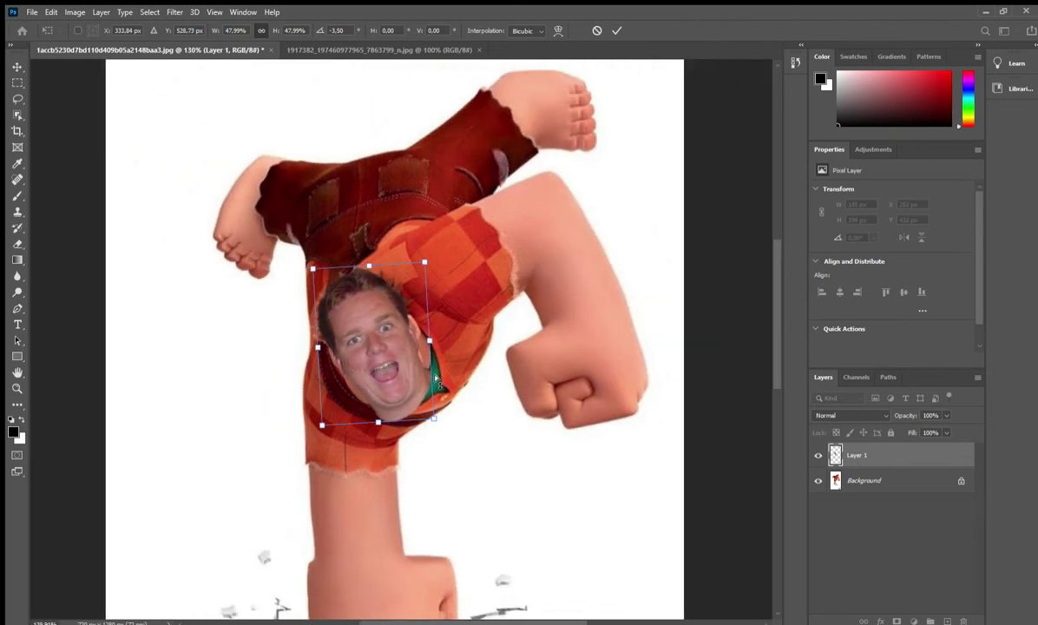
drag(444, 415, 444, 418)
drag(408, 376, 410, 378)
drag(455, 422, 445, 420)
drag(395, 382, 399, 385)
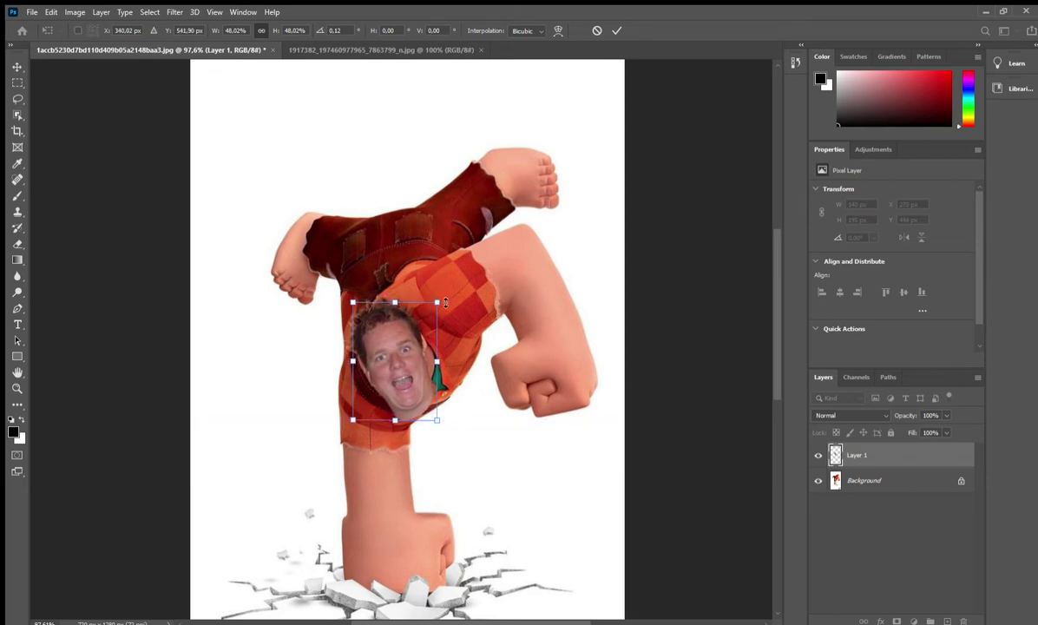
Enlarge the head to about 56% so it covers Ralph's whole face, and apply the transform
drag(440, 303, 444, 291)
drag(385, 363, 379, 369)
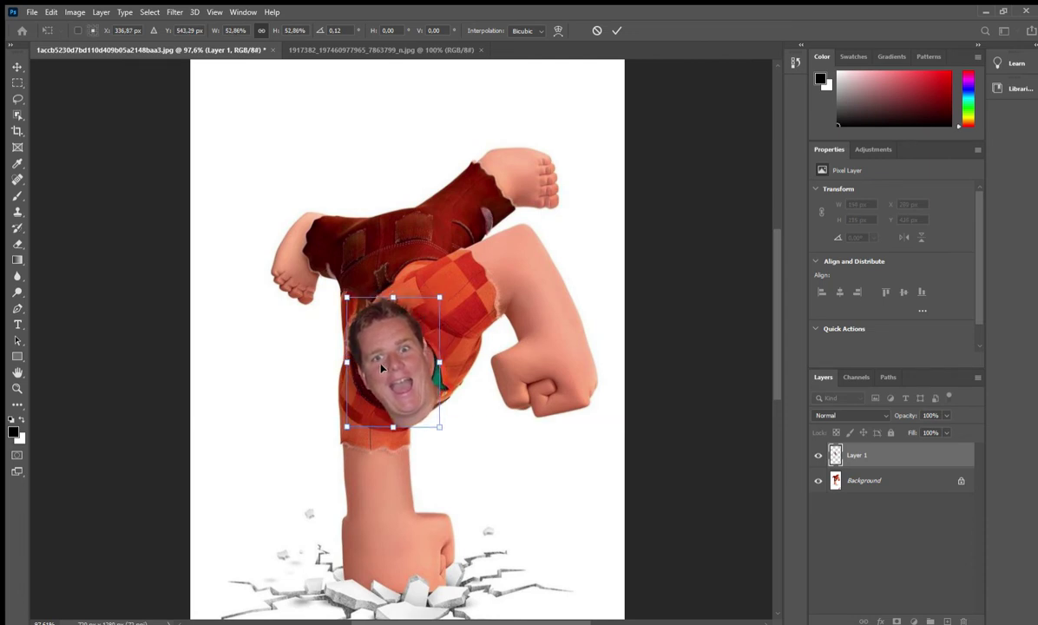
drag(445, 292, 454, 284)
drag(398, 366, 397, 364)
drag(446, 288, 445, 285)
drag(407, 368, 408, 378)
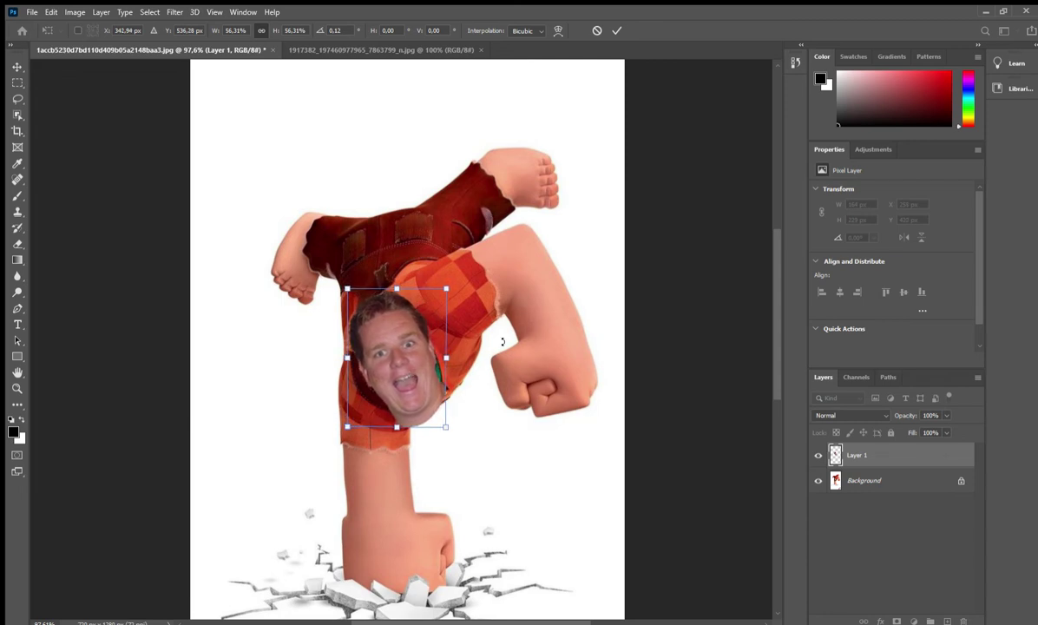
click(616, 30)
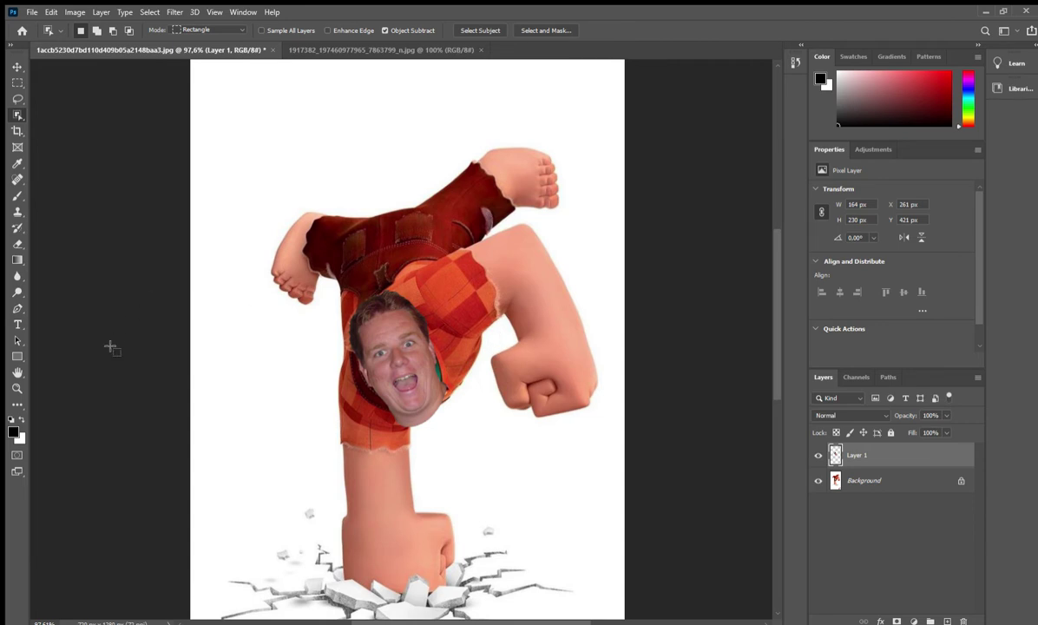
Erase the neck below the jaw of the pasted head with the Eraser tool
click(17, 244)
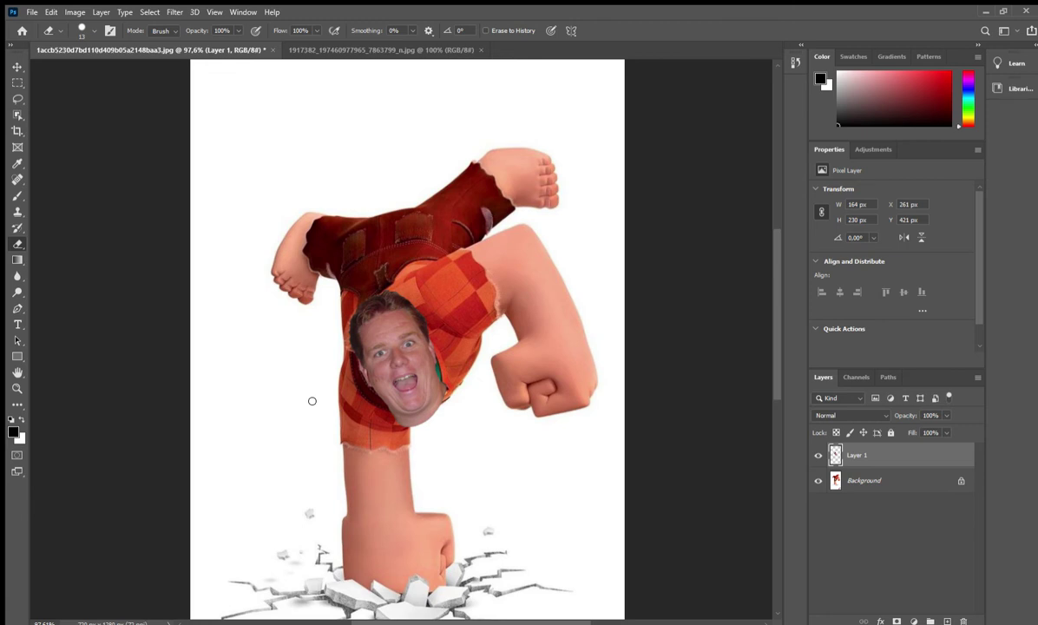
scroll(312, 401, up, 5)
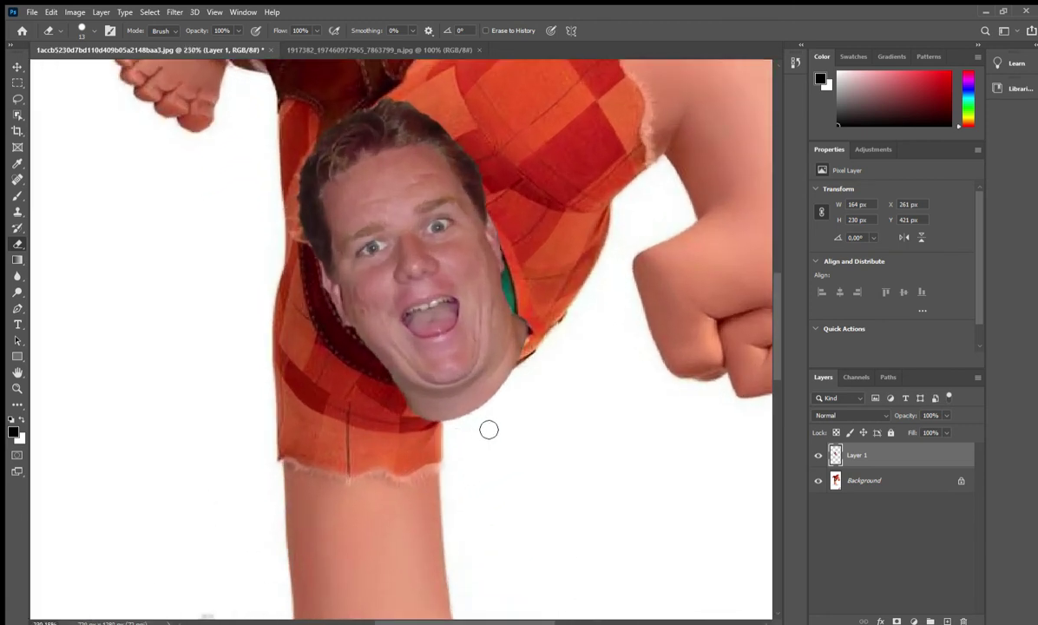
mouse_move(548, 292)
mouse_down()
mouse_move(532, 306)
mouse_move(539, 296)
mouse_move(533, 352)
mouse_move(535, 338)
mouse_move(487, 406)
mouse_move(454, 421)
mouse_move(404, 410)
mouse_move(347, 359)
mouse_move(369, 360)
mouse_move(371, 380)
mouse_move(352, 365)
mouse_move(481, 401)
mouse_move(526, 357)
mouse_move(538, 306)
mouse_move(533, 343)
mouse_move(484, 398)
mouse_move(417, 403)
mouse_up()
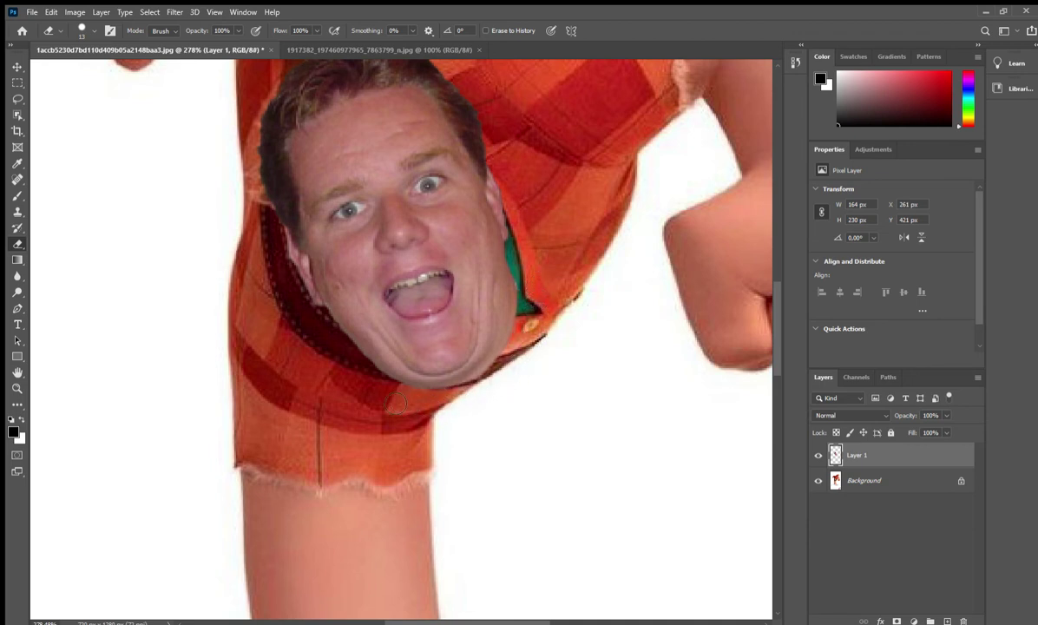
mouse_move(530, 287)
mouse_down()
mouse_move(505, 373)
mouse_move(438, 401)
mouse_up()
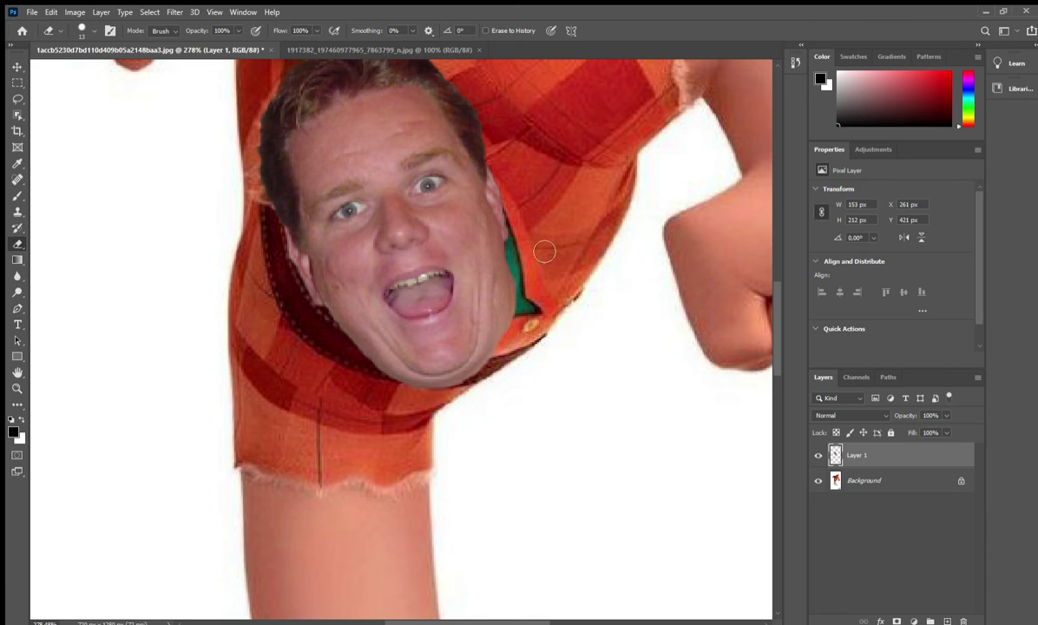
Undo the last tone adjustment on the head layer
scroll(544, 253, down, 4)
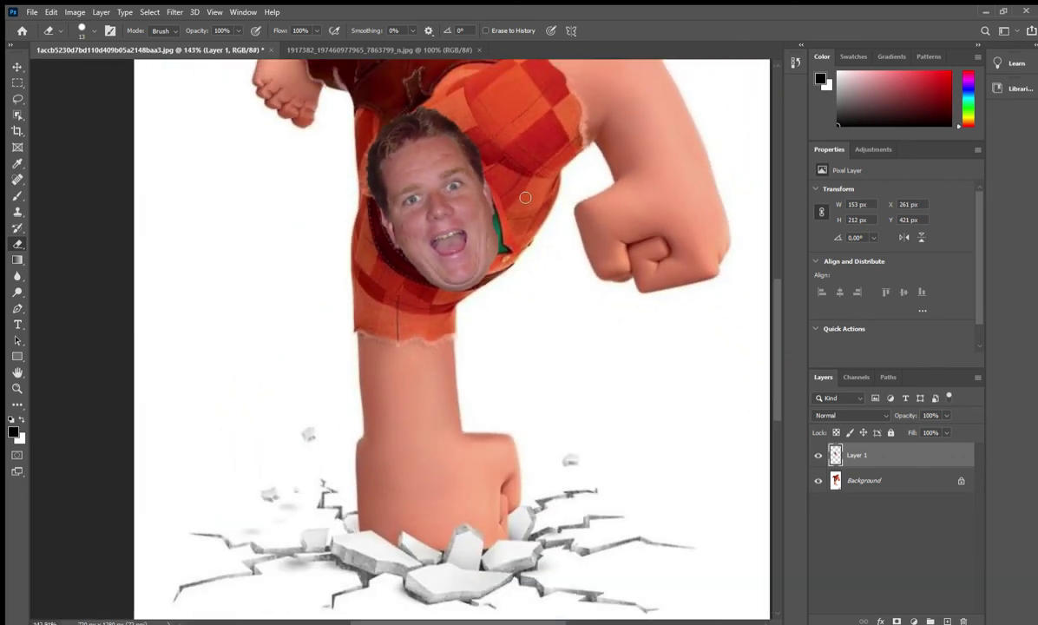
scroll(525, 198, down, 3)
scroll(527, 121, down, 1)
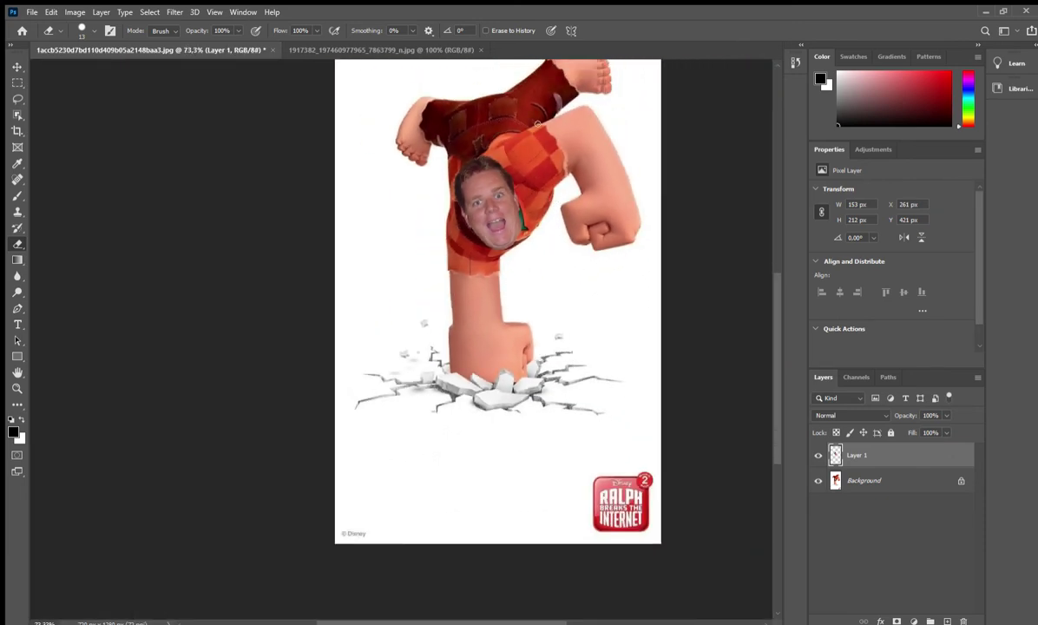
scroll(526, 122, up, 5)
scroll(530, 151, down, 3)
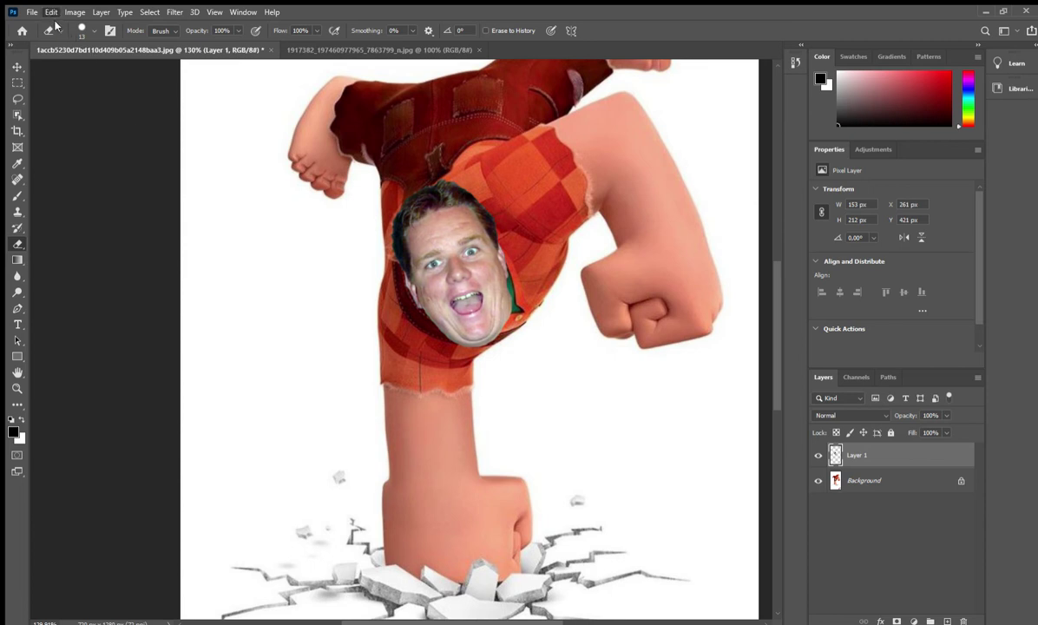
key(ctrl+z)
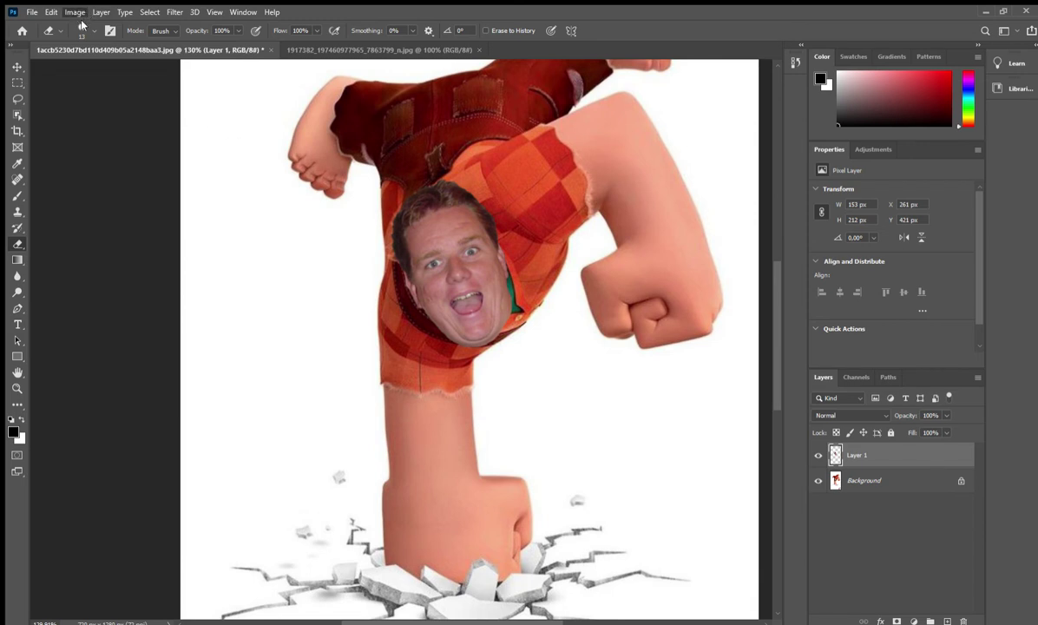
Adjust the colors of the head layer to blend with Ralph's skin tone
key(i)
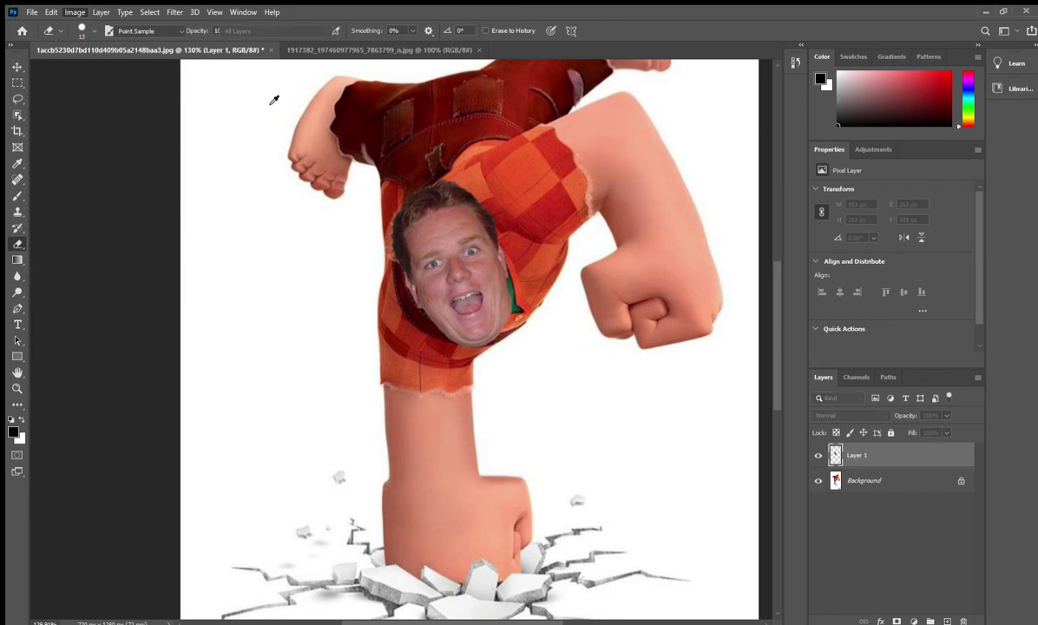
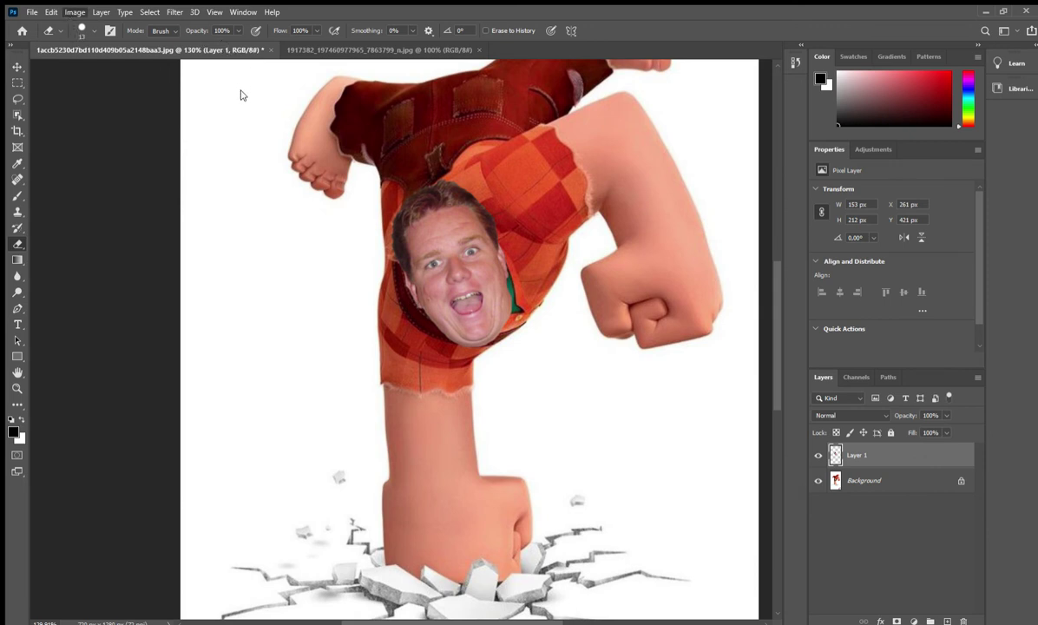
key(i)
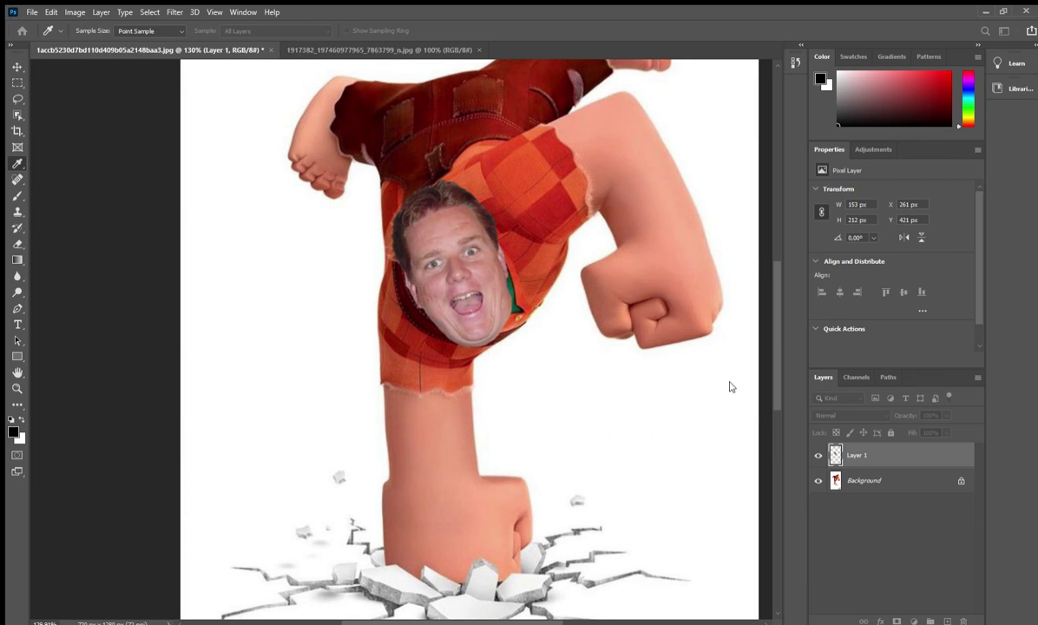
key(e)
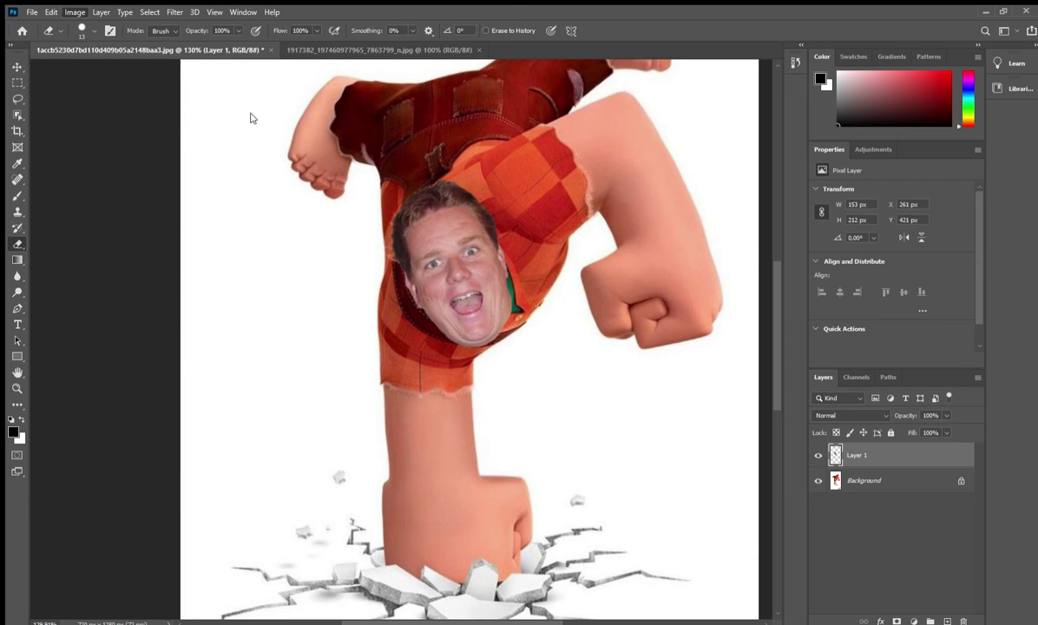
key(i)
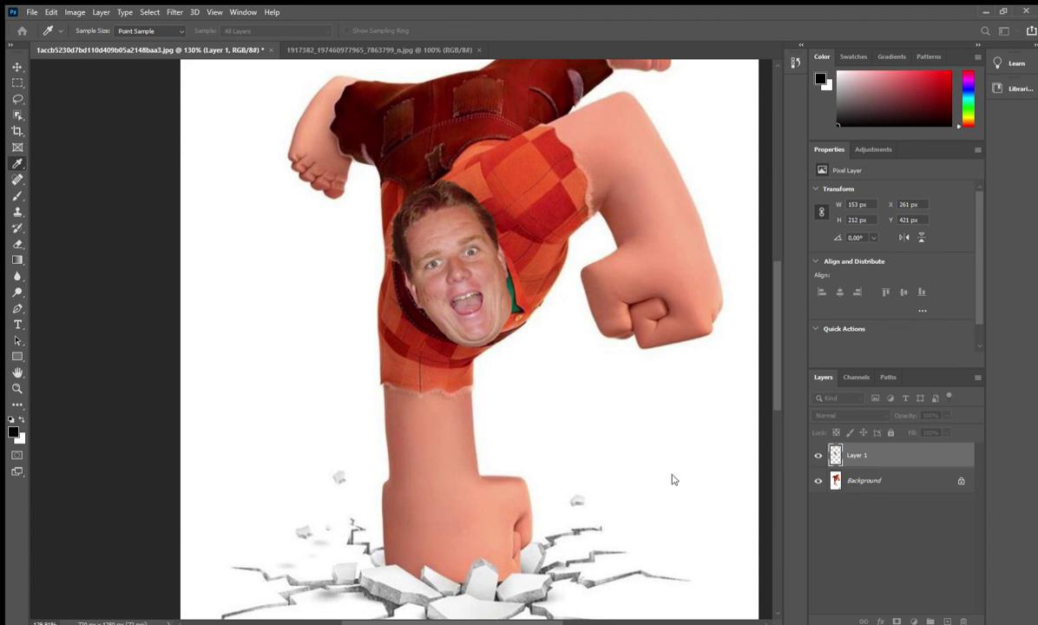
key(e)
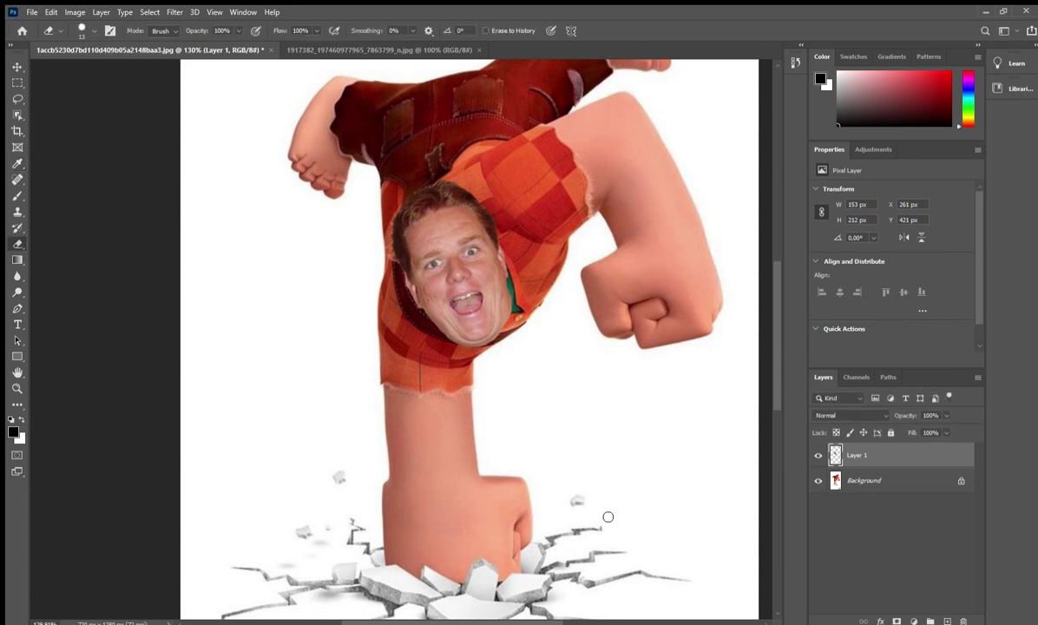
Merge the head layer down into the Background layer and save the poster image
click(510, 334)
key(ctrl+e)
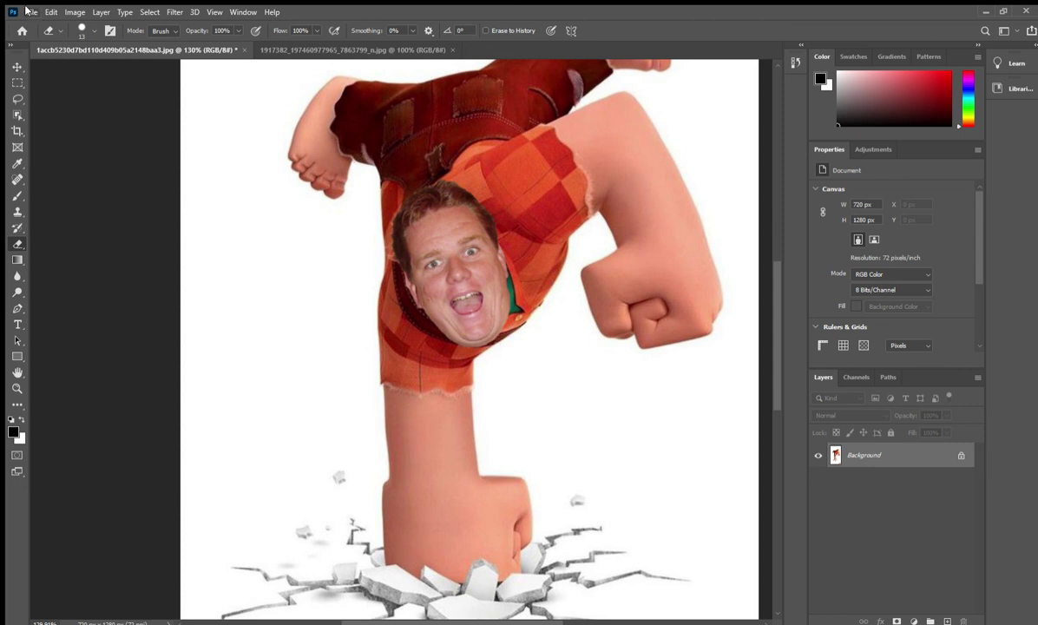
key(h)
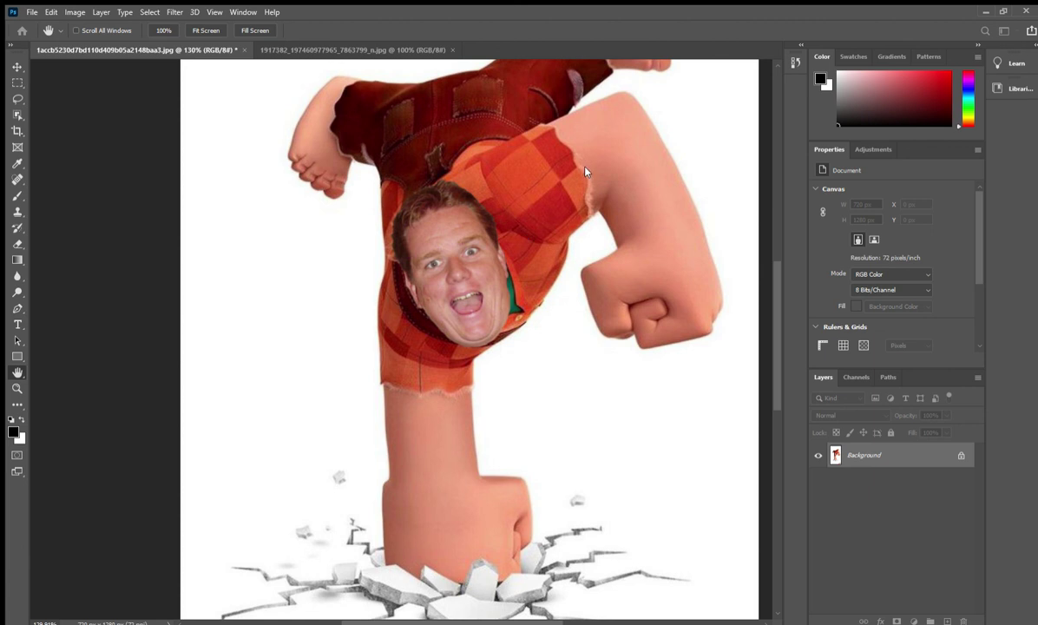
key(e)
key(ctrl+s)
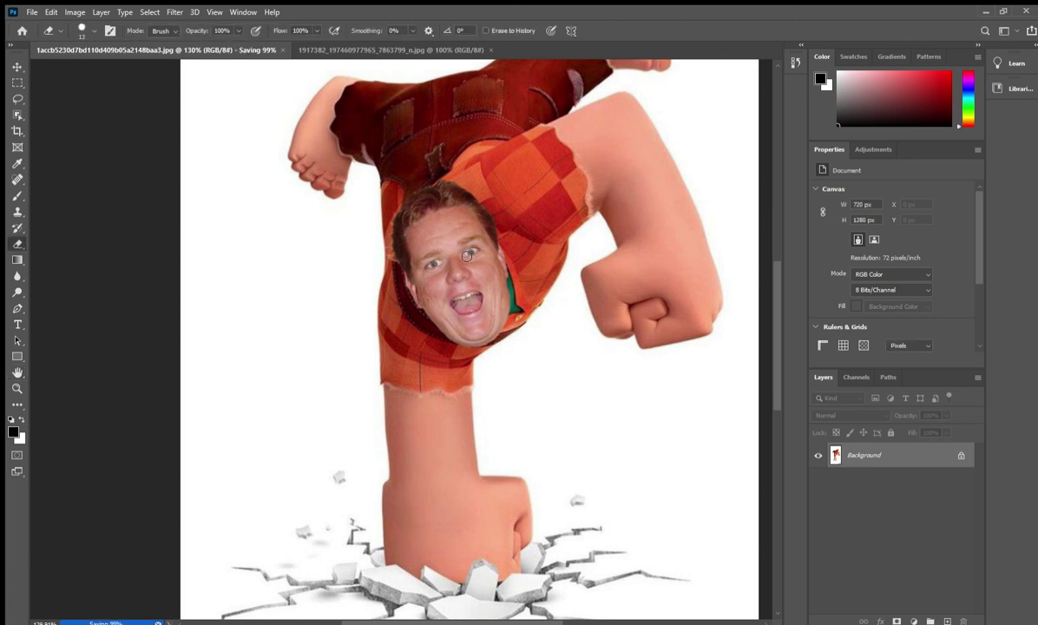
scroll(466, 257, down, 1)
key(ctrl+minus)
key(ctrl+minus)
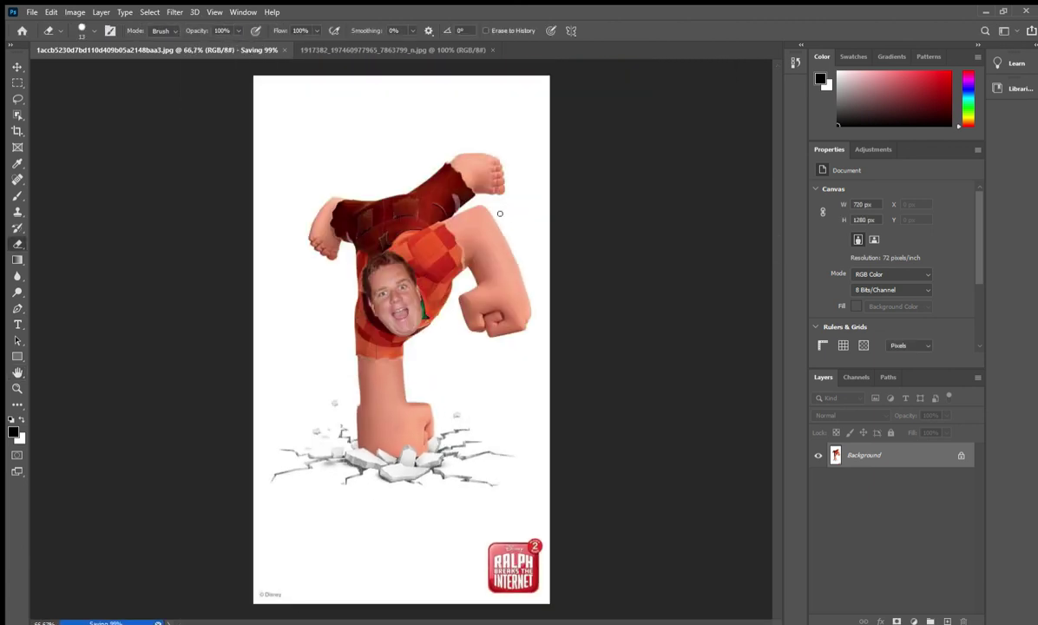
scroll(433, 228, up, 1)
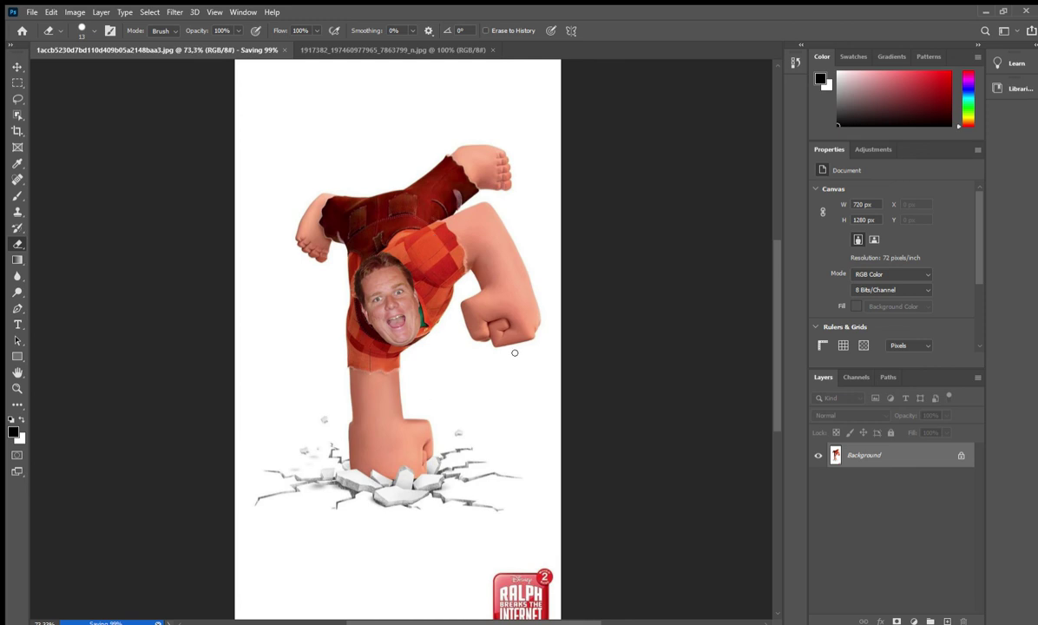